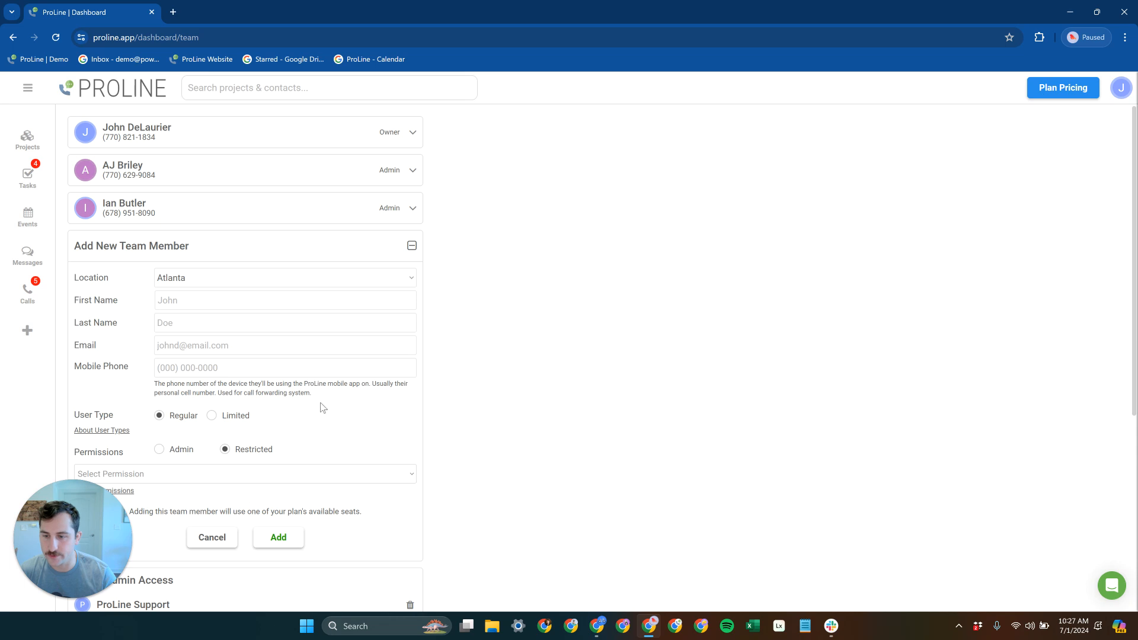
# Step: Collapse the new team member form and review the team page's access, commission and permission profile sections
pyautogui.moveTo(174, 249); pyautogui.dragTo(179, 249)
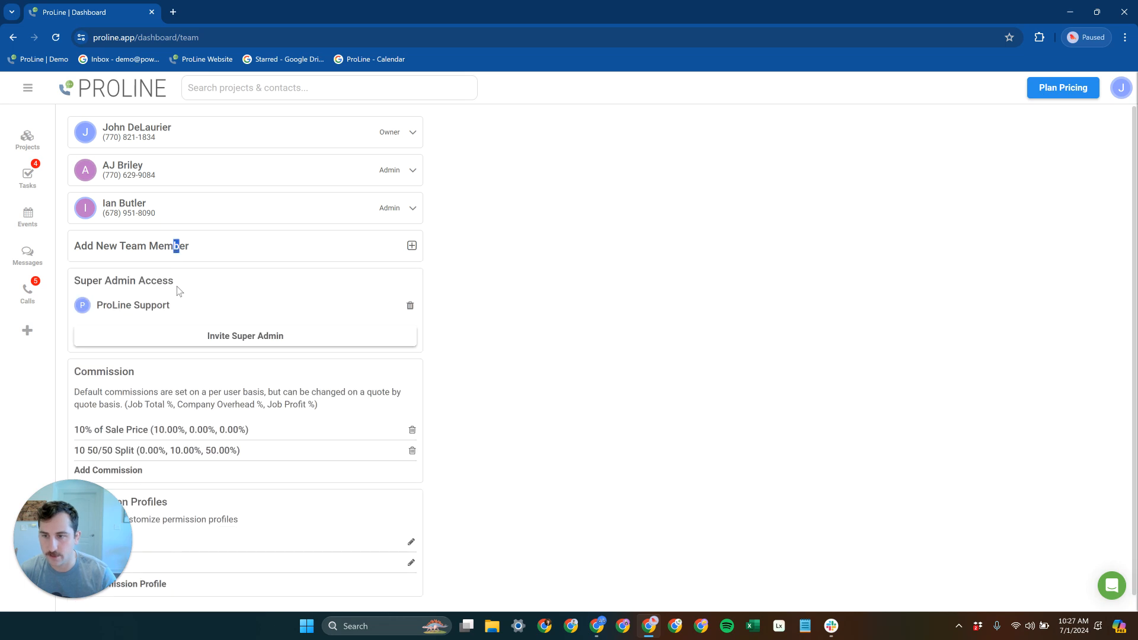
pyautogui.scroll(-1, 269, 286)
pyautogui.click(472, 269)
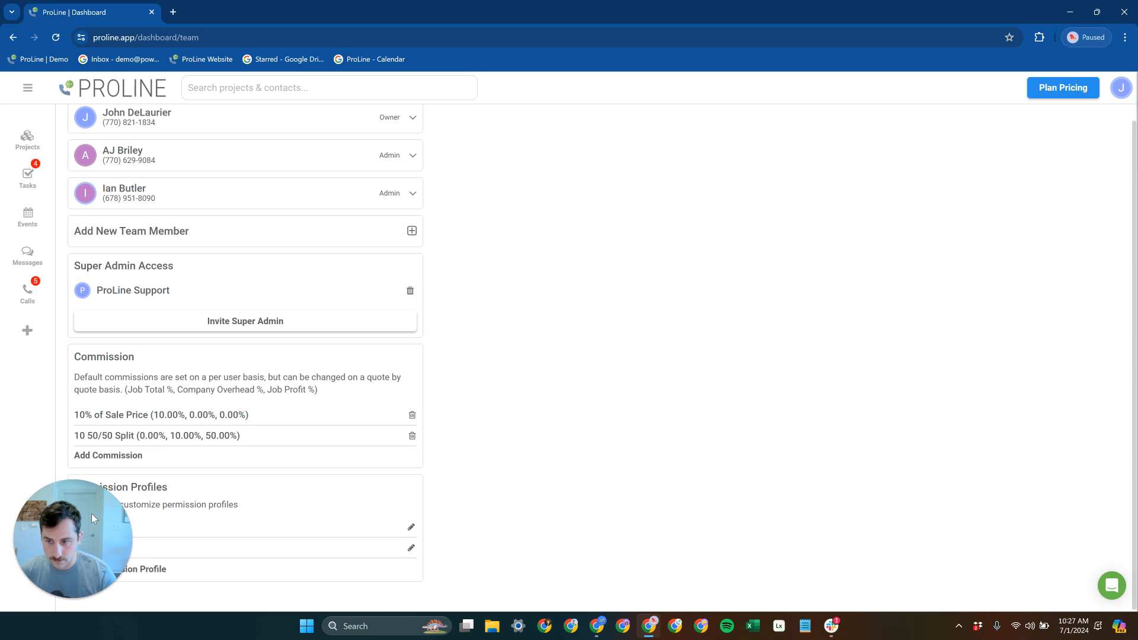
pyautogui.moveTo(89, 521); pyautogui.dragTo(579, 478)
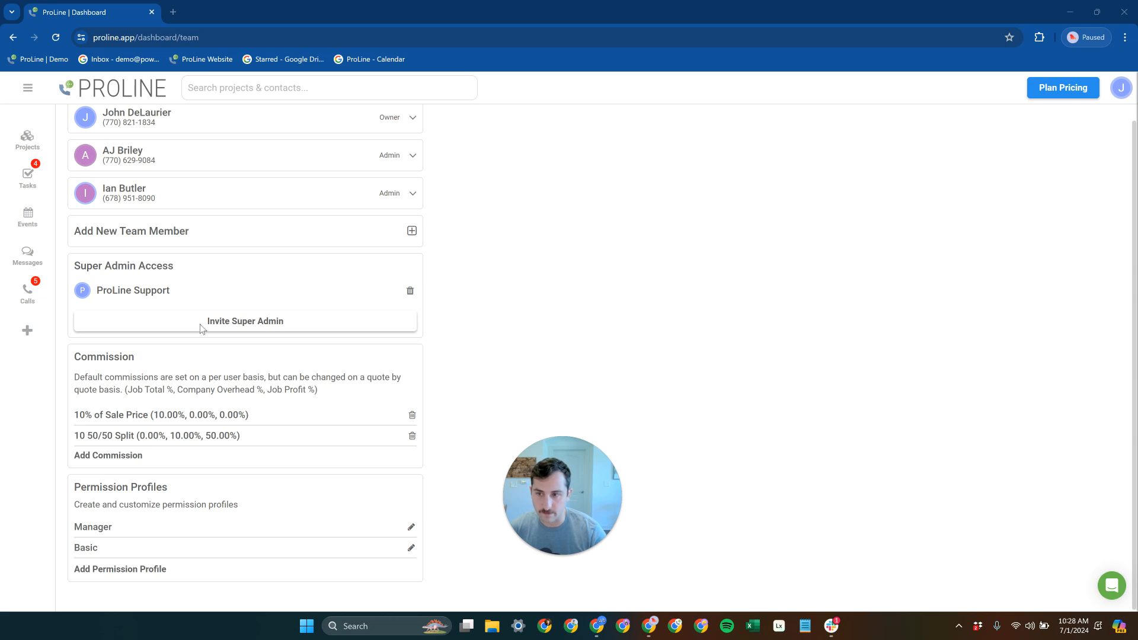
pyautogui.scroll(1, 201, 325)
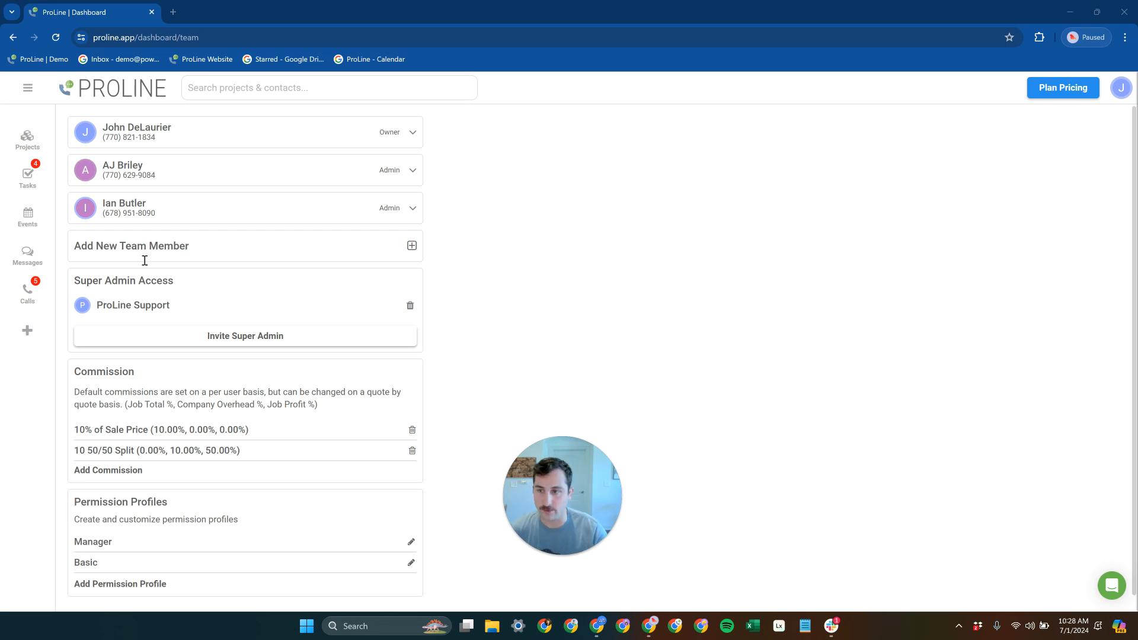
# Step: Open the third team member's settings and review the account info, user type and permissions
pyautogui.click(229, 209)
pyautogui.scroll(-2, 172, 254)
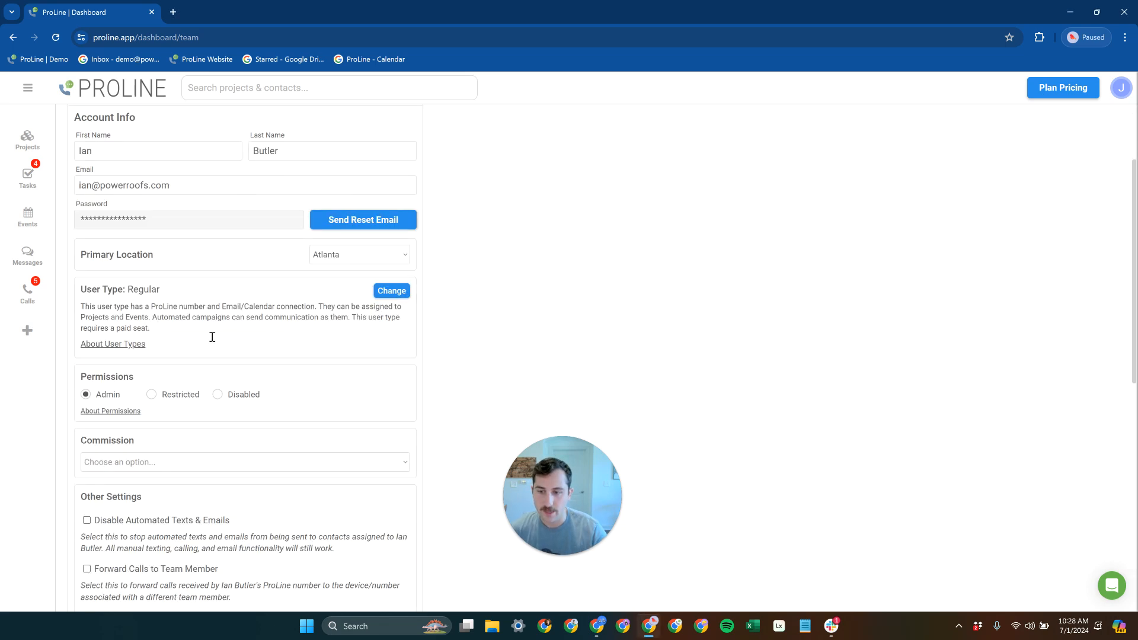
pyautogui.scroll(-1, 255, 373)
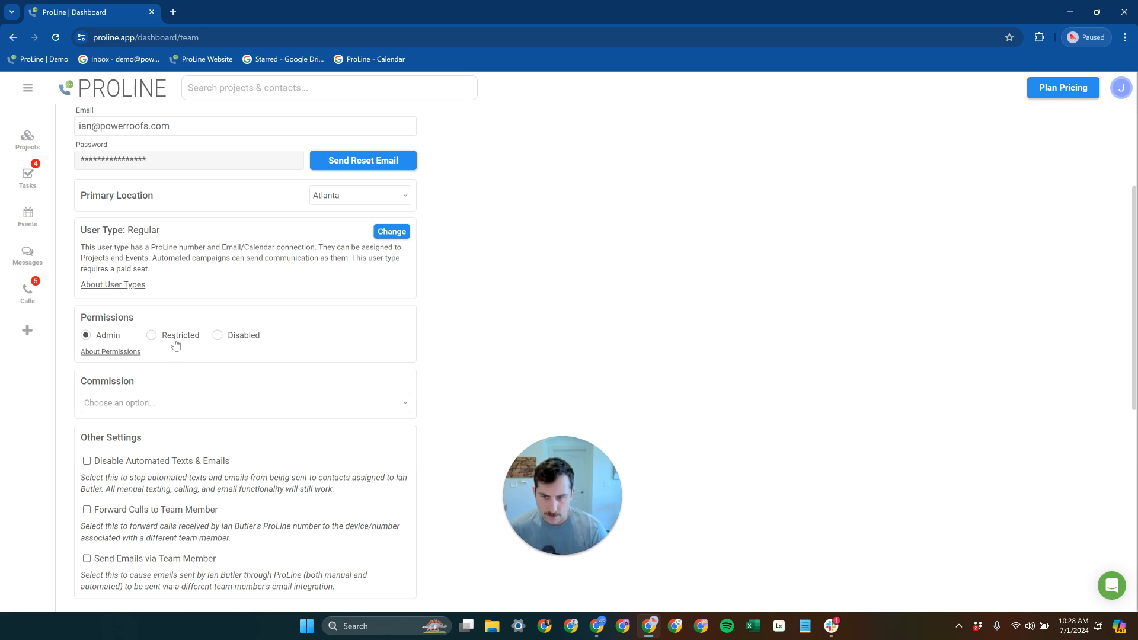
# Step: Set the third team member's permissions to Restricted with the Manager profile, without saving
pyautogui.click(152, 335)
pyautogui.scroll(-2, 224, 304)
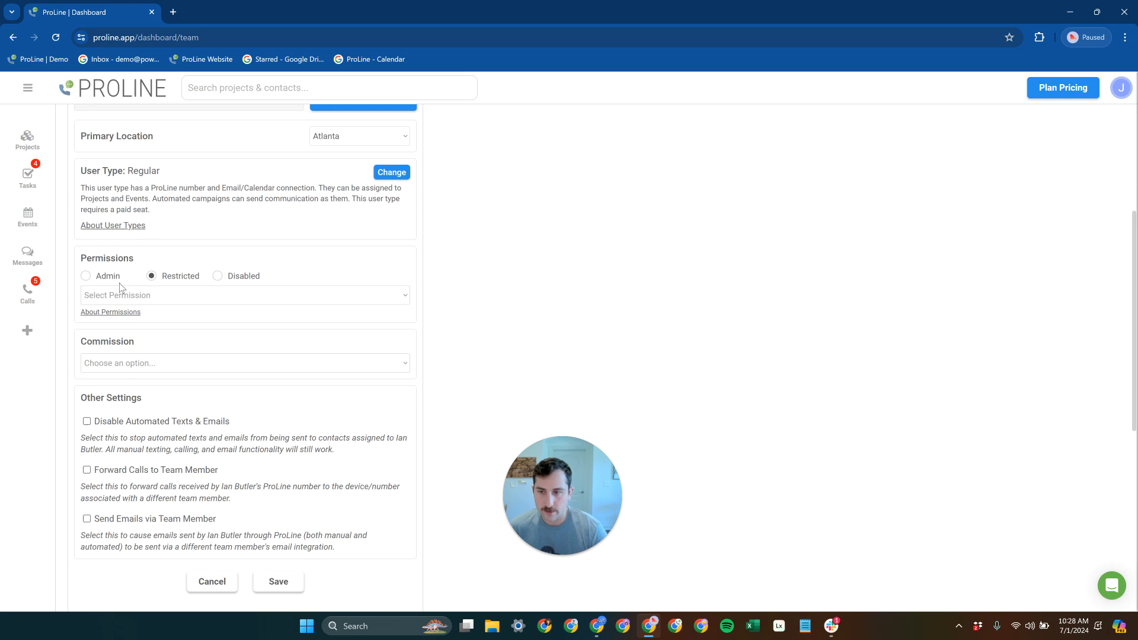
pyautogui.click(173, 295)
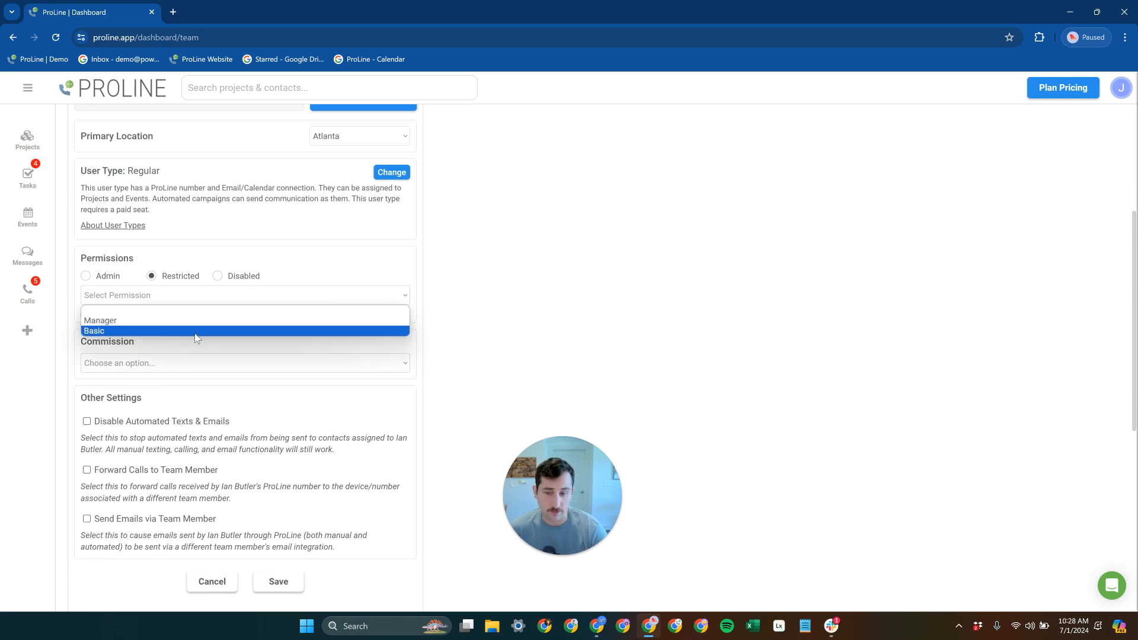
pyautogui.click(255, 320)
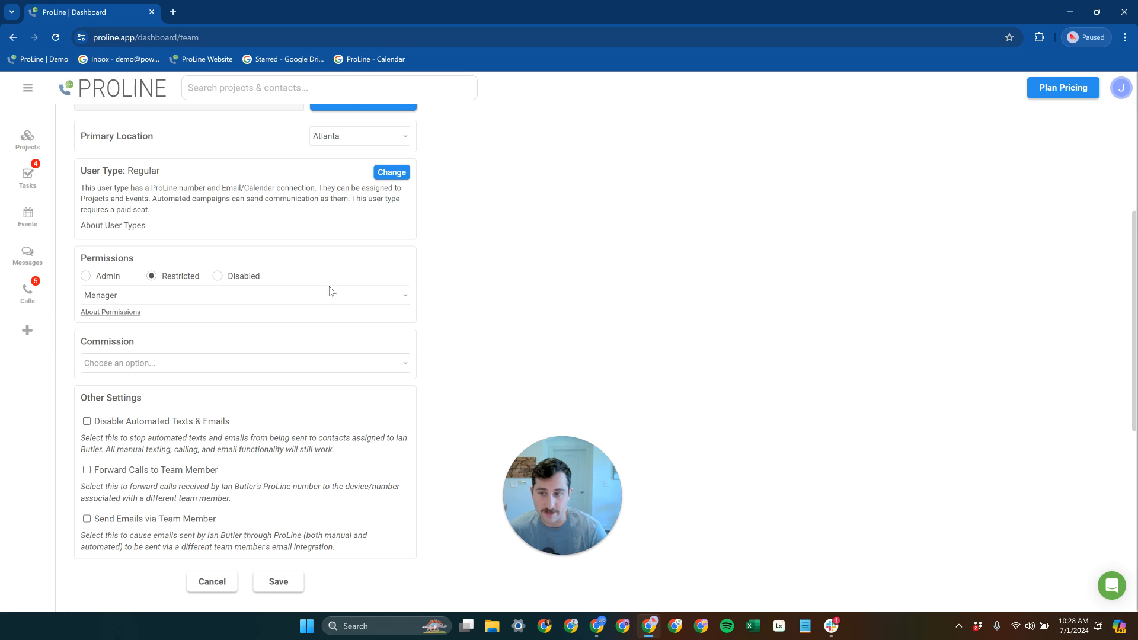
pyautogui.click(196, 297)
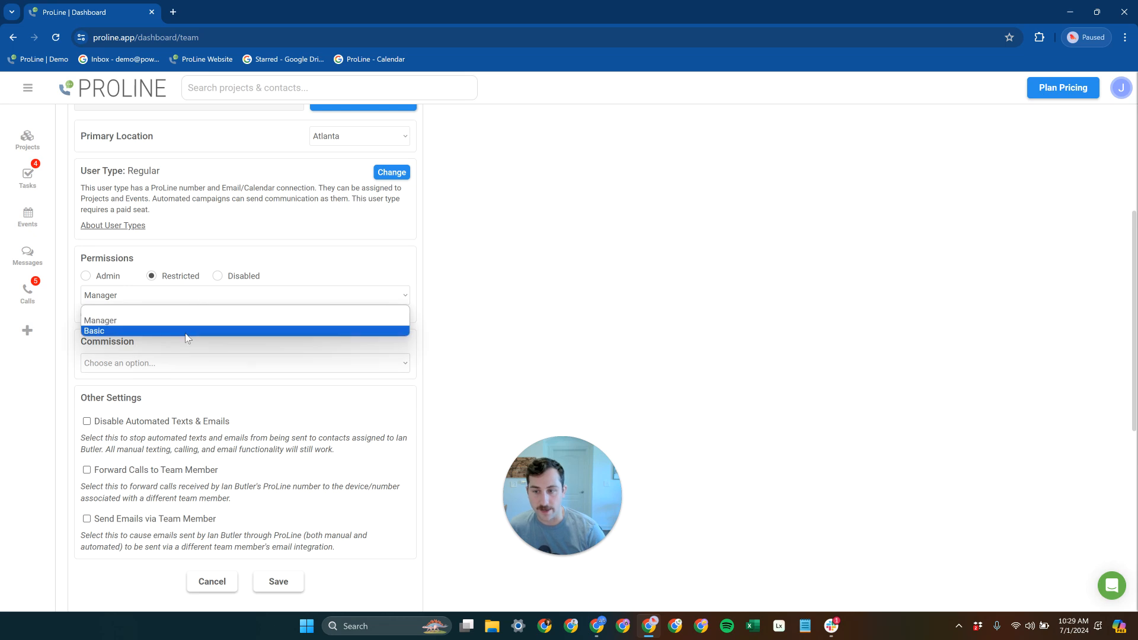
pyautogui.doubleClick(320, 270)
pyautogui.click(353, 269)
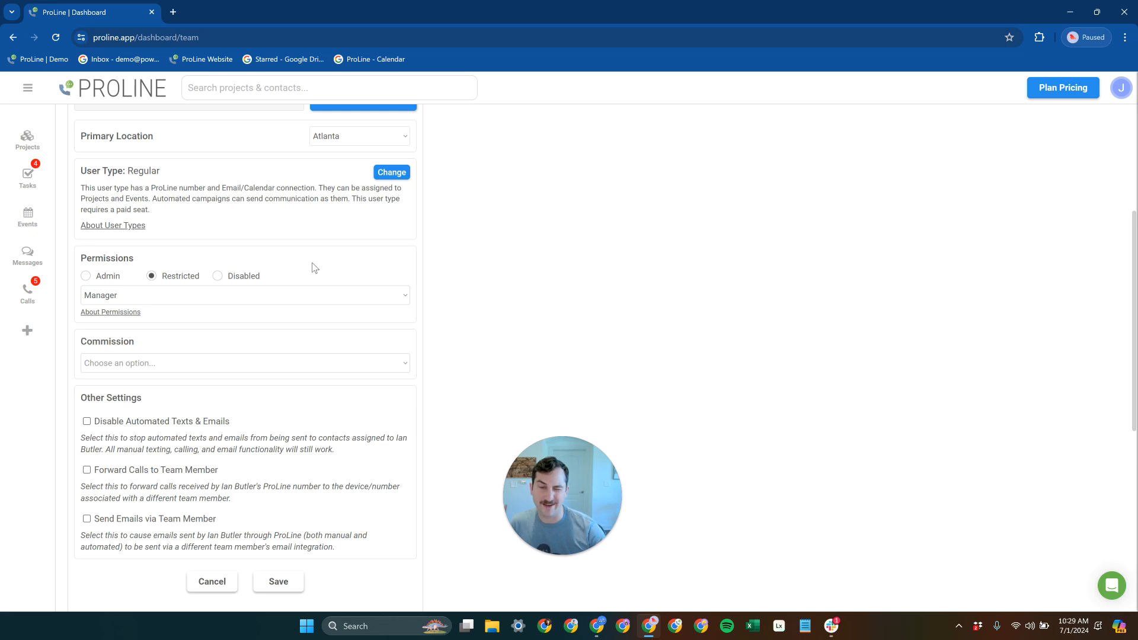
# Step: Preview the Forward Calls to Team Member and Send Emails via Team Member options, leaving both disabled
pyautogui.scroll(4, 247, 305)
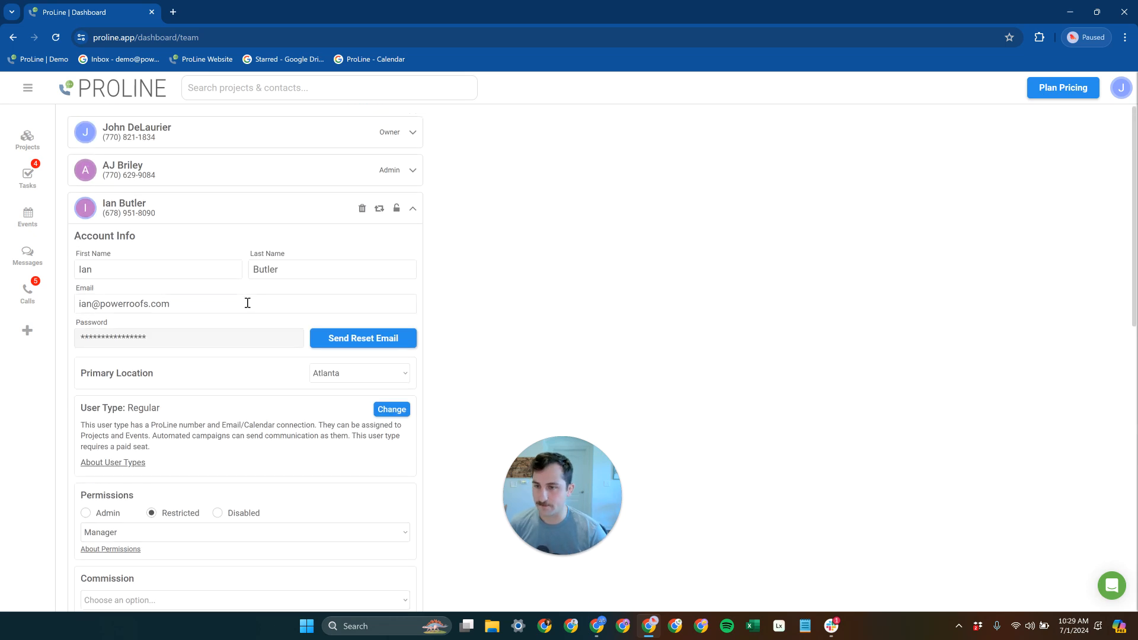
pyautogui.scroll(-7, 237, 305)
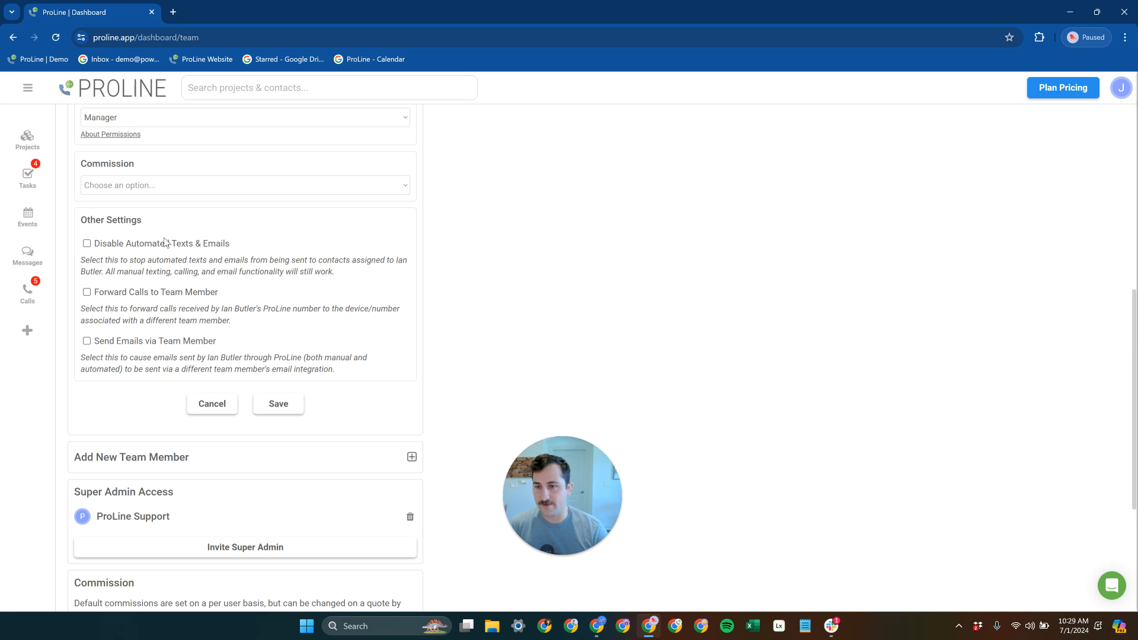
pyautogui.scroll(2, 89, 248)
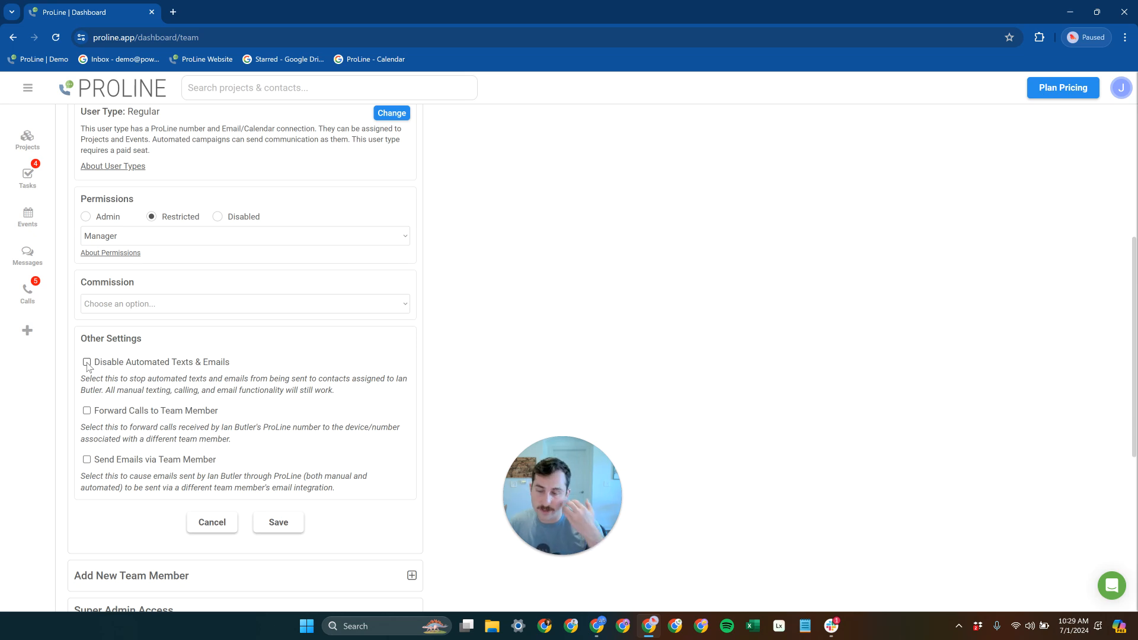
pyautogui.click(86, 410)
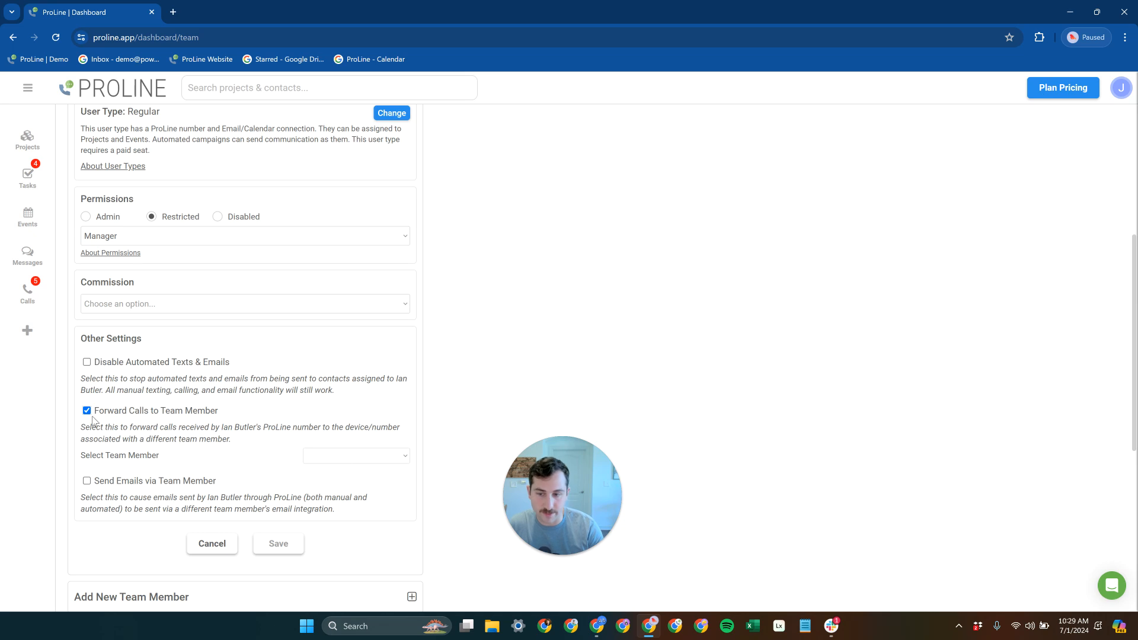
pyautogui.click(86, 411)
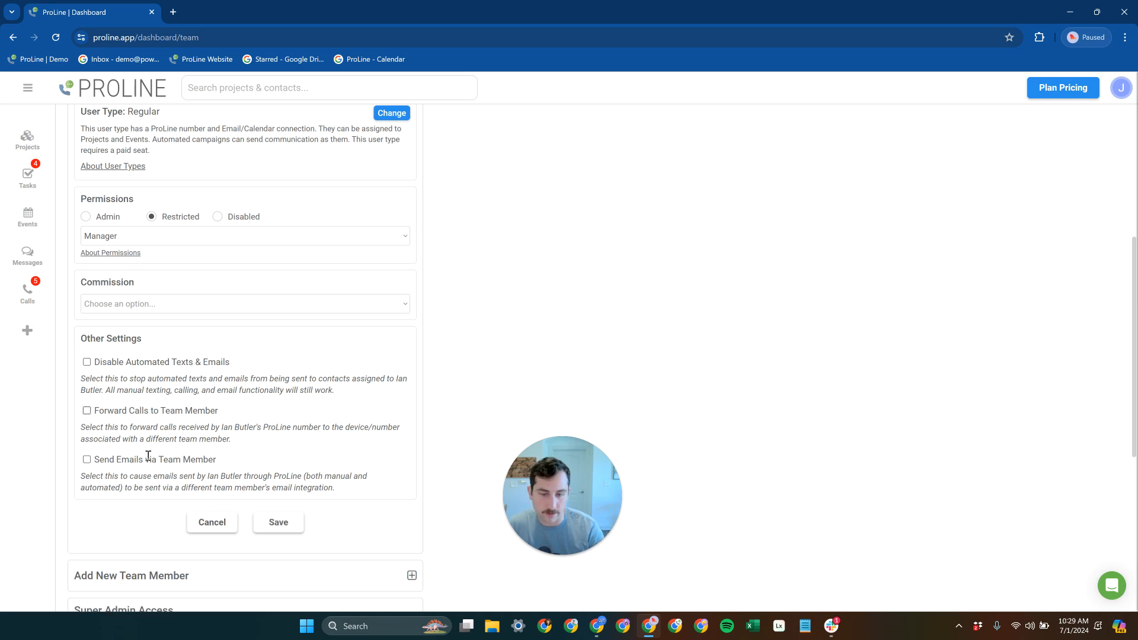
pyautogui.click(87, 460)
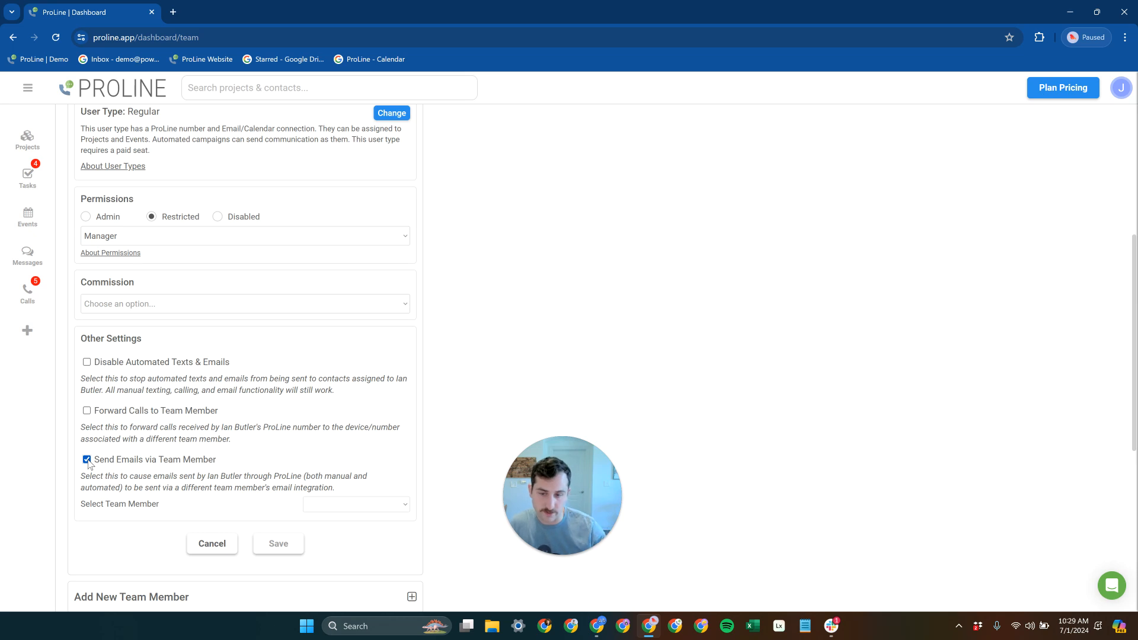
pyautogui.click(86, 460)
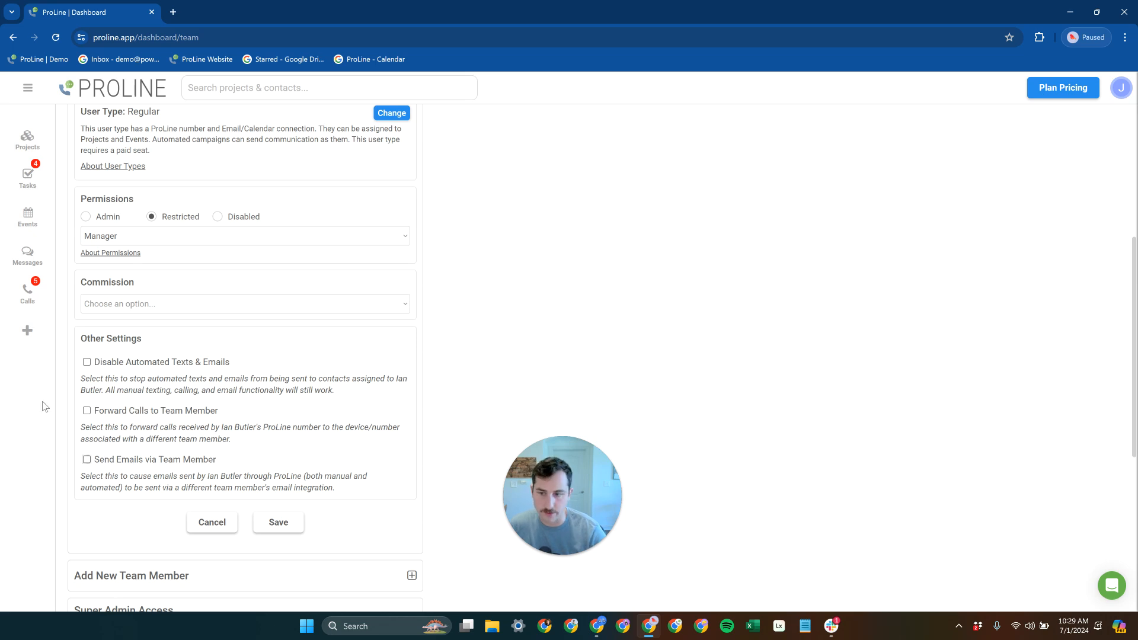
# Step: Examine the first name and email fields in the third team member's account info
pyautogui.scroll(4, 124, 473)
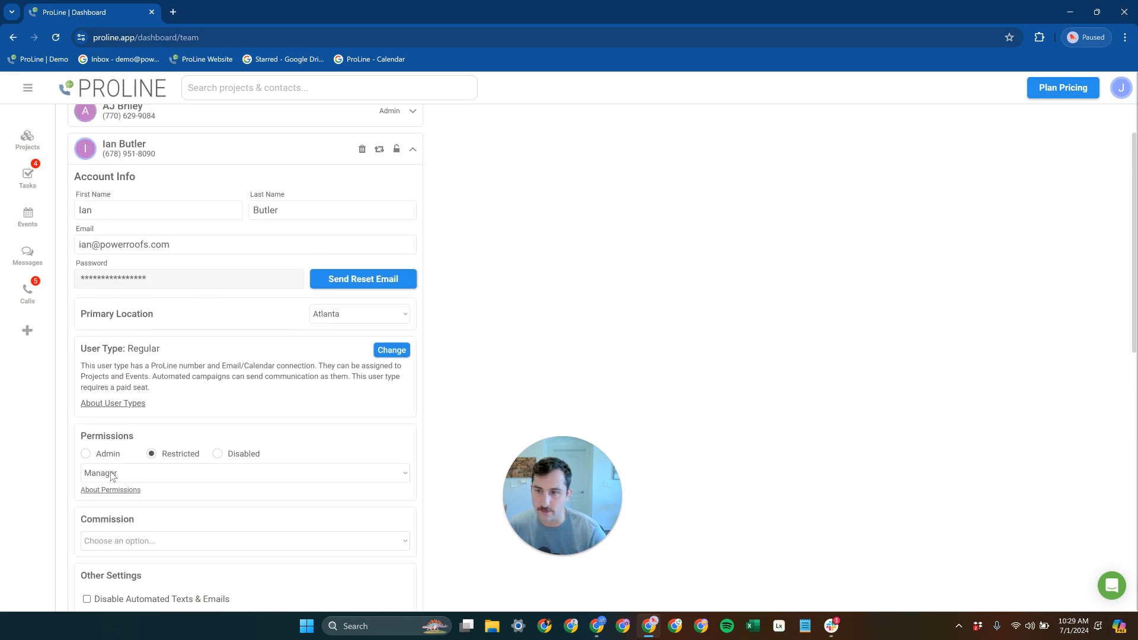
pyautogui.scroll(1, 172, 400)
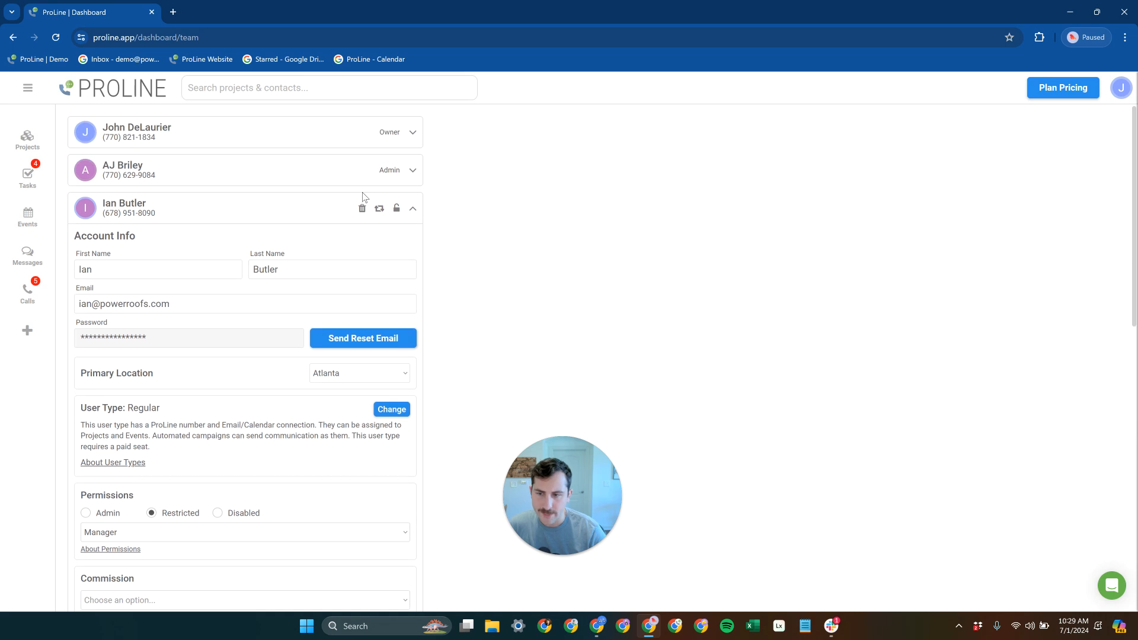
pyautogui.moveTo(159, 267); pyautogui.dragTo(72, 268)
pyautogui.click(217, 269)
pyautogui.click(184, 303)
pyautogui.moveTo(178, 303); pyautogui.dragTo(75, 305)
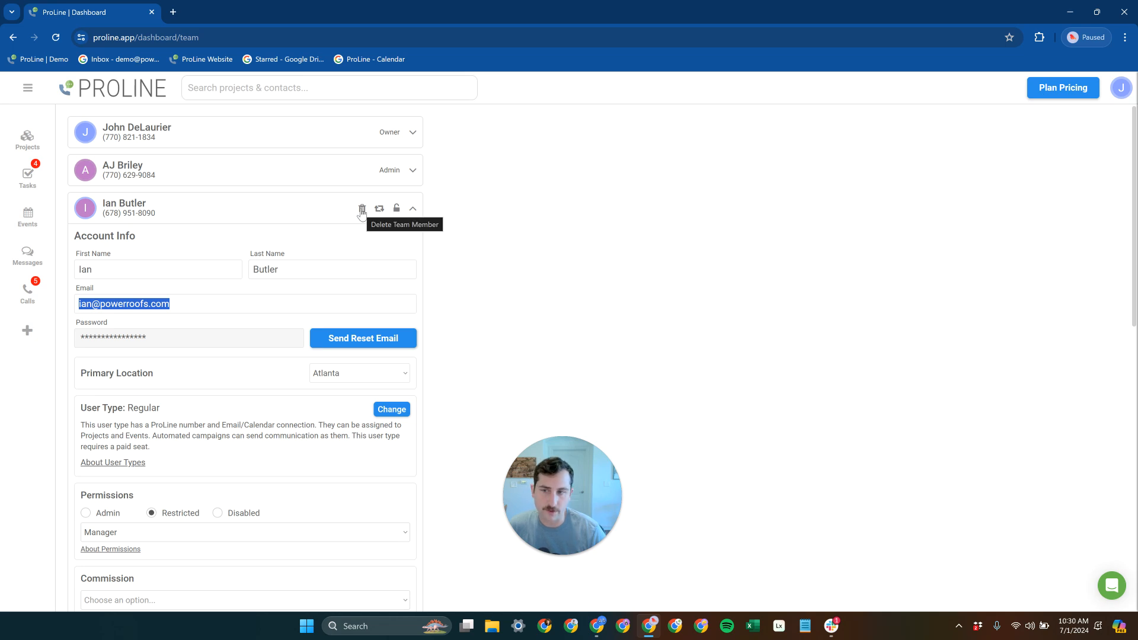
# Step: View and cancel the release of the third team member's ProLine number, and collapse that member's settings
pyautogui.click(397, 209)
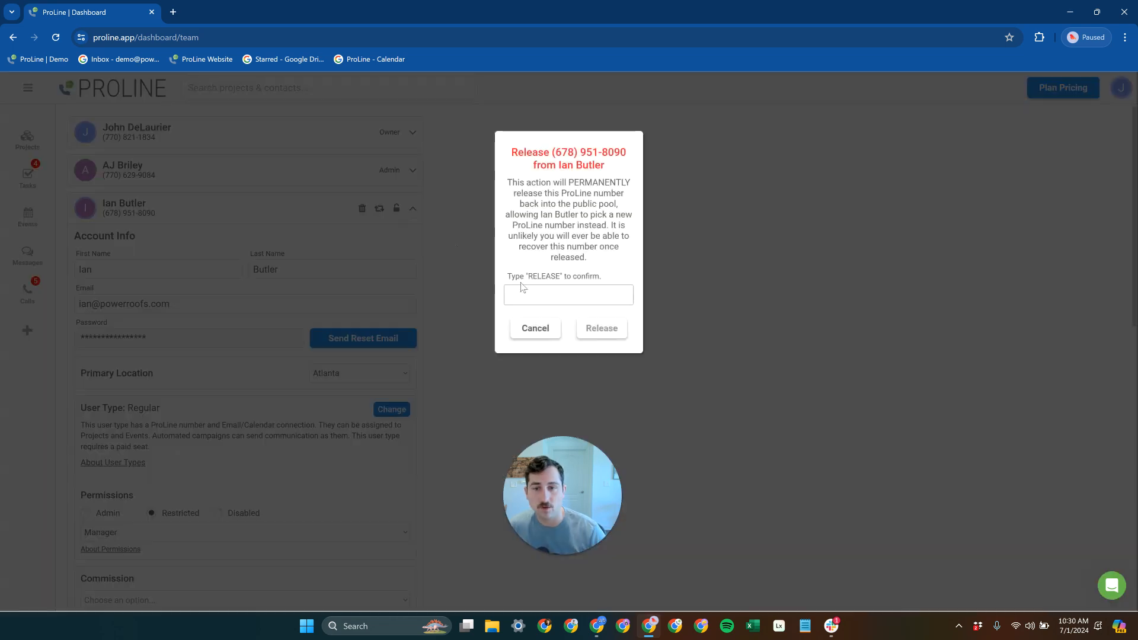
pyautogui.click(538, 326)
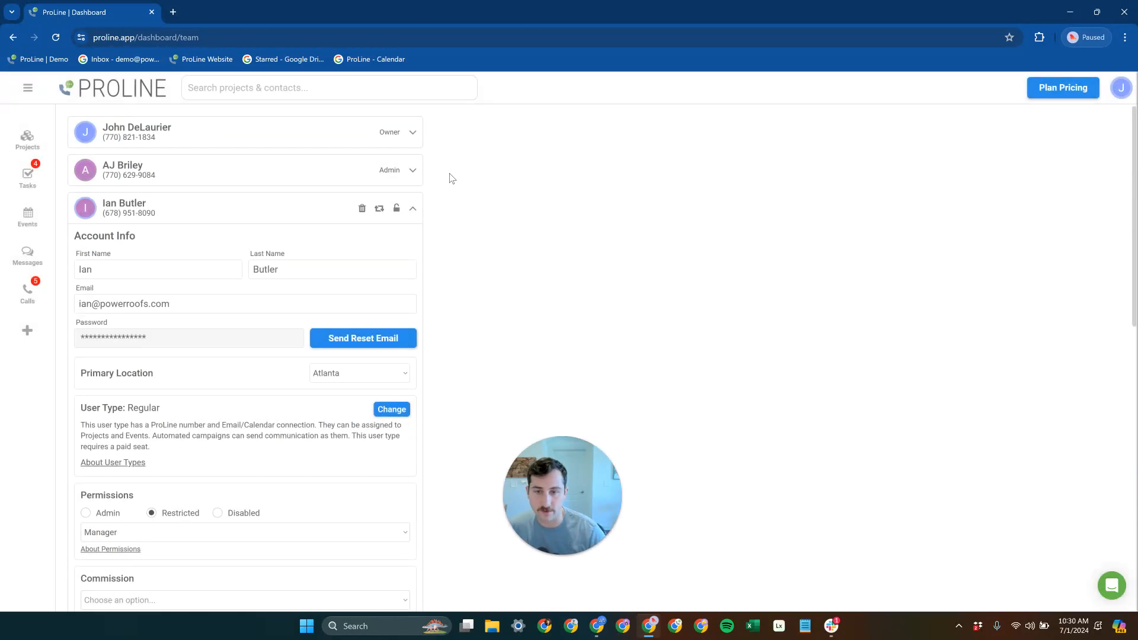
pyautogui.scroll(-9, 363, 300)
pyautogui.scroll(8, 343, 328)
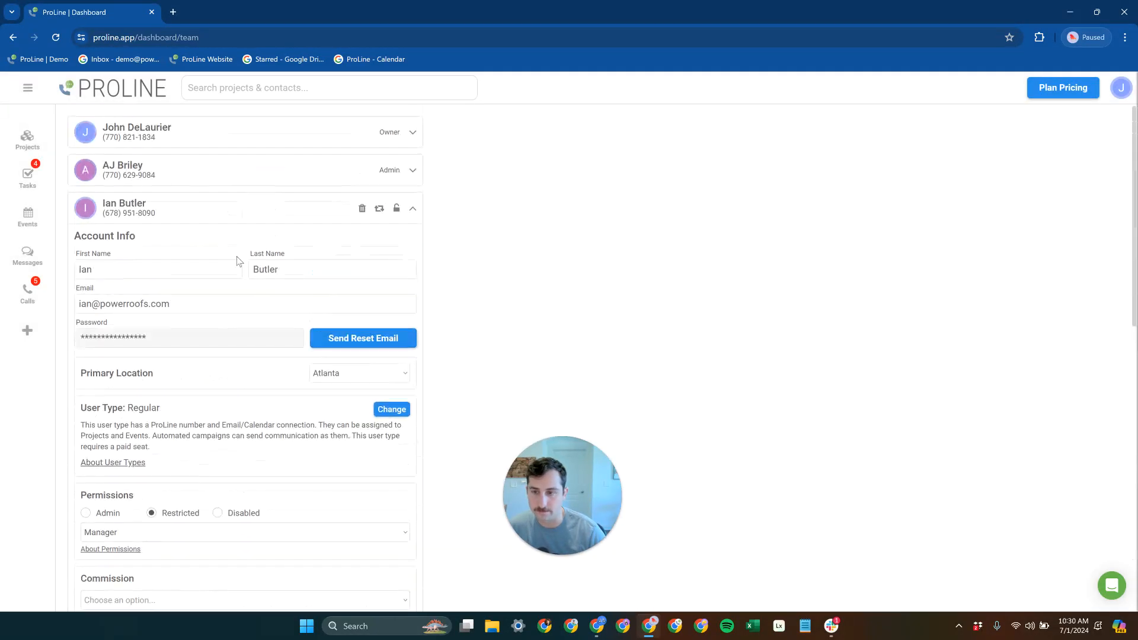
pyautogui.click(244, 208)
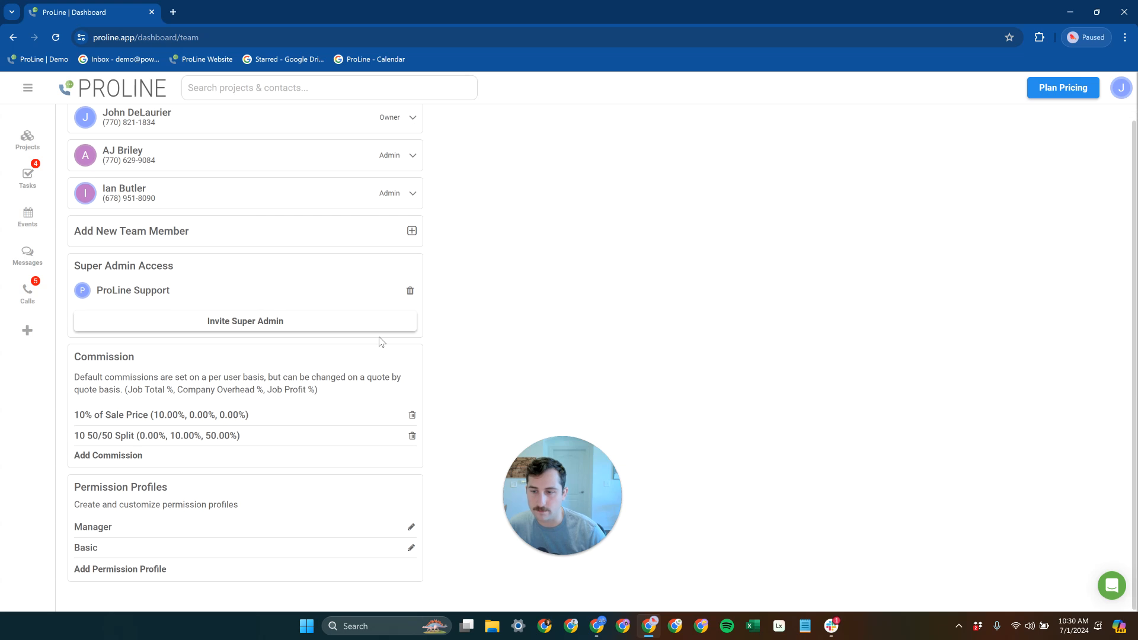
pyautogui.scroll(1, 393, 289)
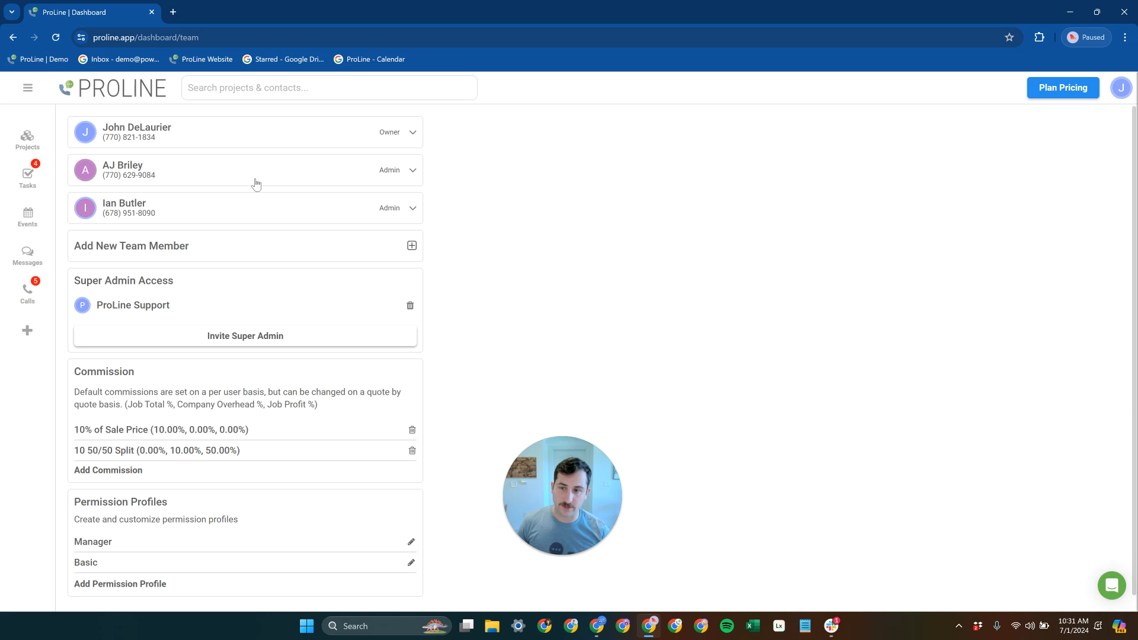
# Step: Open the Add New Team Member form to review its fields, and collapse it again
pyautogui.click(195, 239)
pyautogui.scroll(-2, 296, 379)
pyautogui.scroll(1, 306, 318)
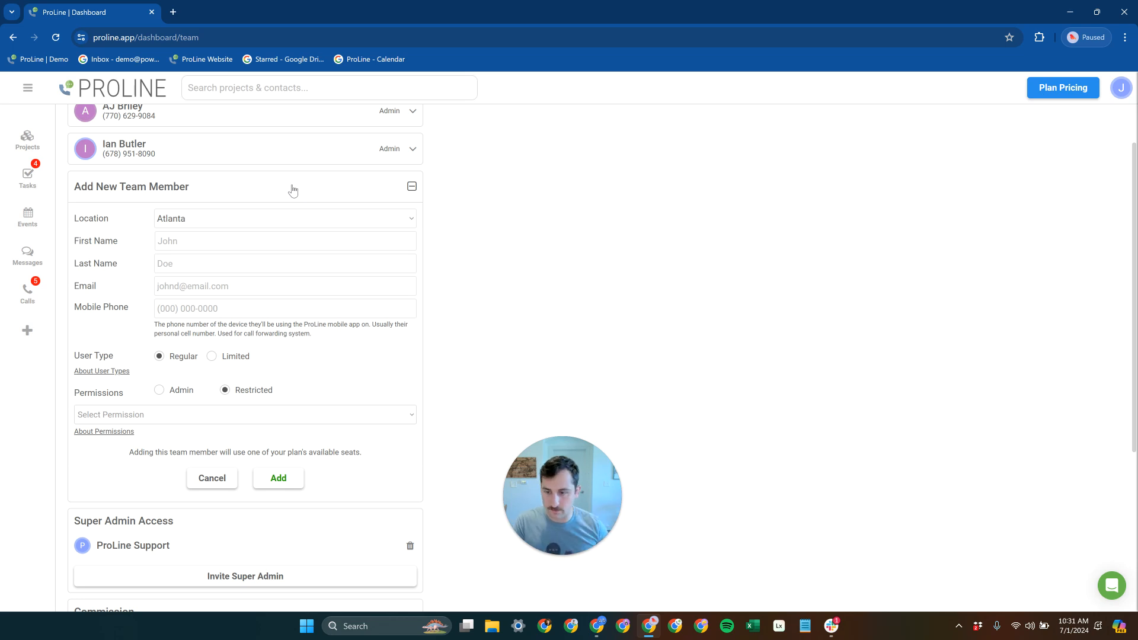
pyautogui.scroll(1, 293, 191)
pyautogui.click(257, 246)
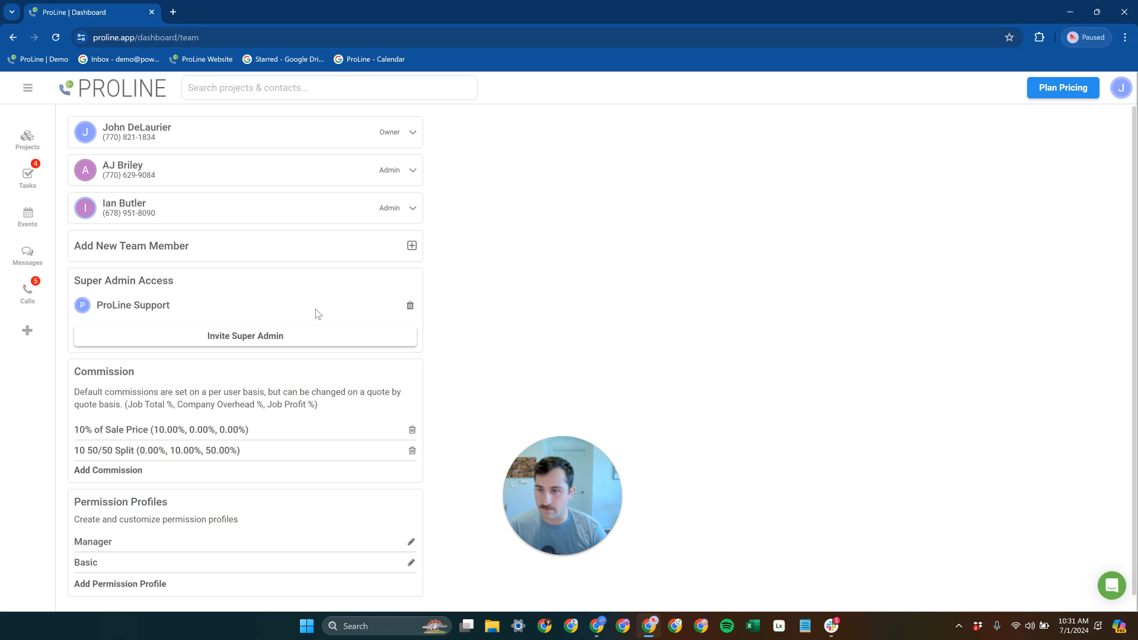